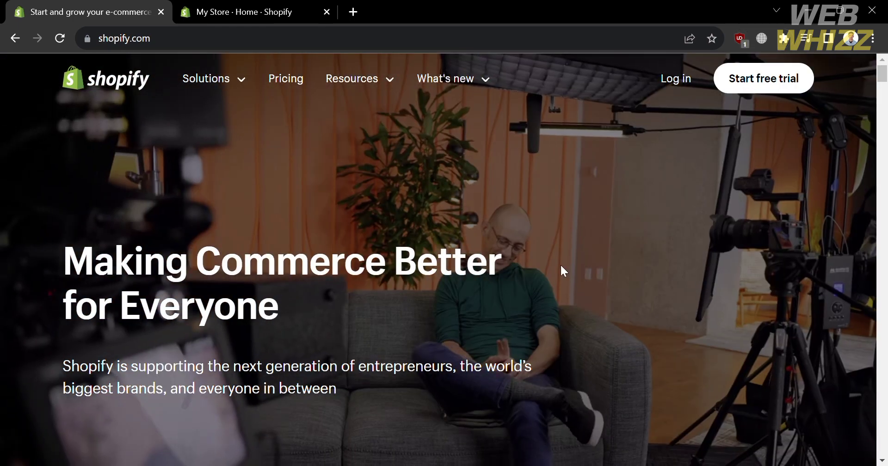
# Scroll down through the Shopify home page and partway back up.
pyautogui.scroll(-2, 558, 265)
pyautogui.scroll(-2, 558, 271)
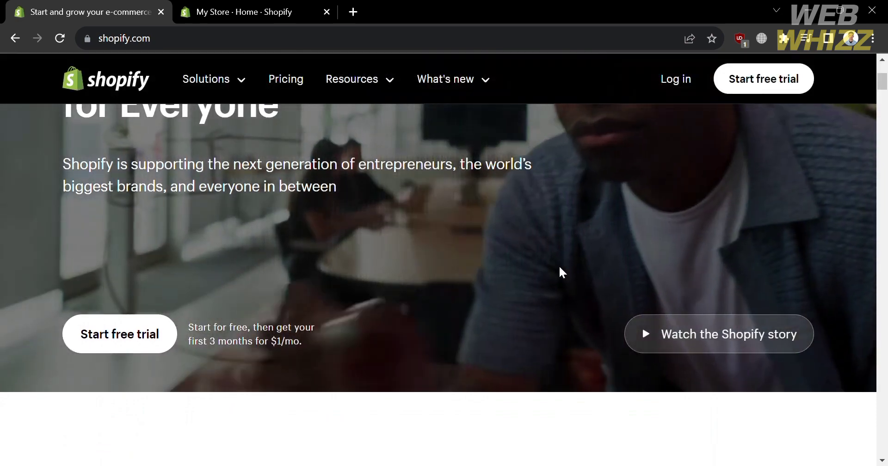
pyautogui.scroll(-8, 560, 269)
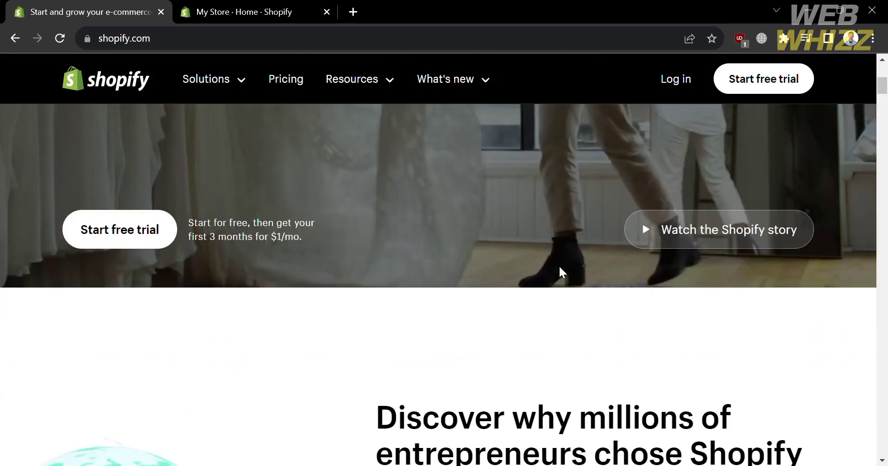
pyautogui.scroll(-5, 559, 266)
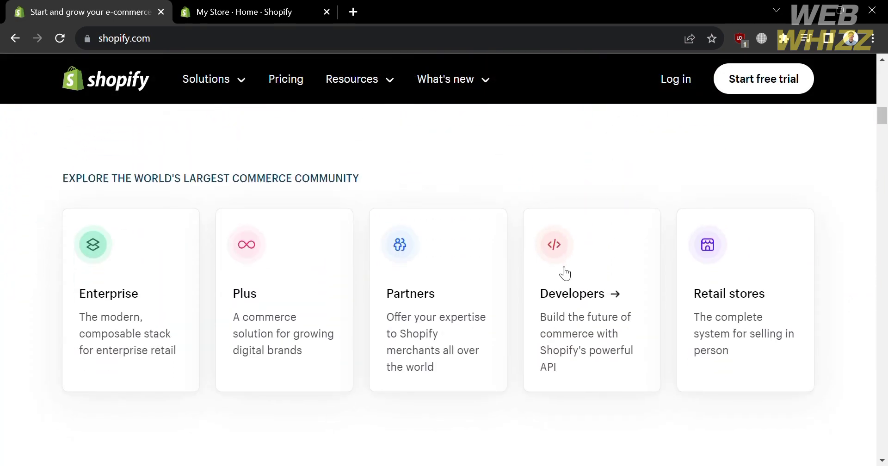
pyautogui.scroll(-4, 563, 272)
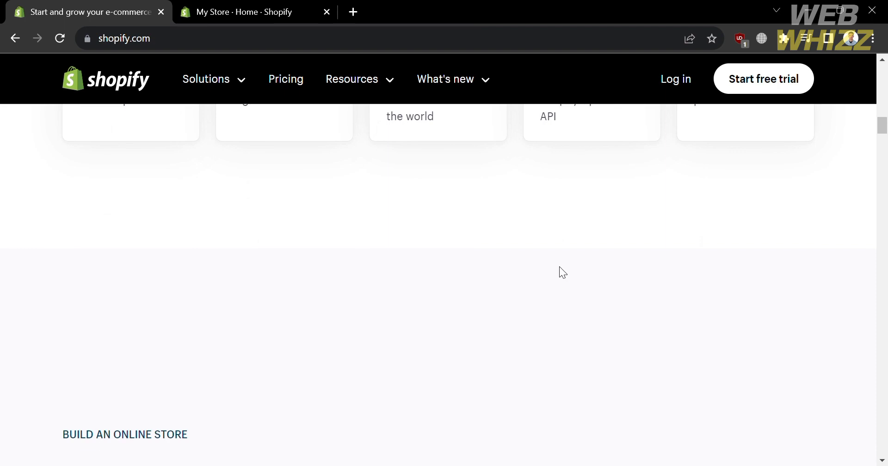
pyautogui.scroll(-5, 559, 266)
pyautogui.scroll(-2, 559, 266)
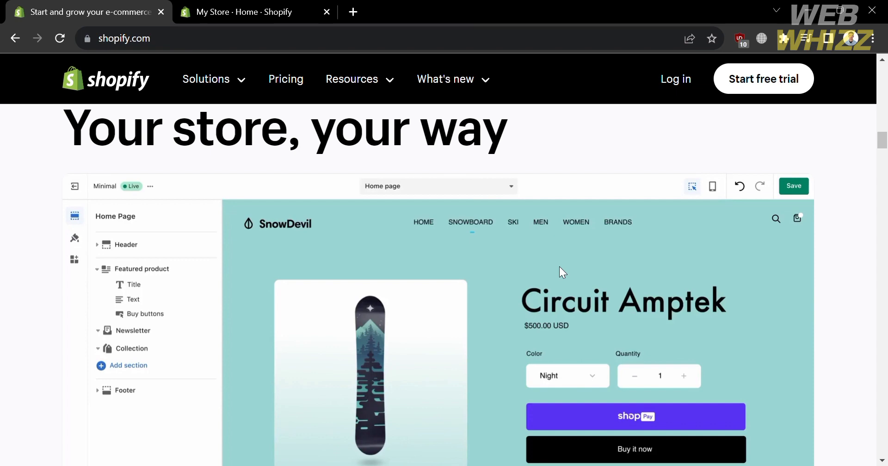
pyautogui.scroll(-20, 559, 266)
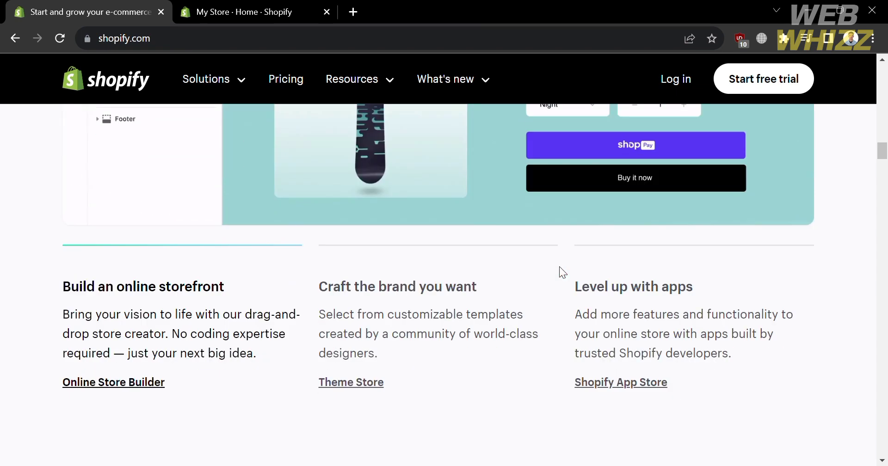
pyautogui.scroll(-15, 559, 266)
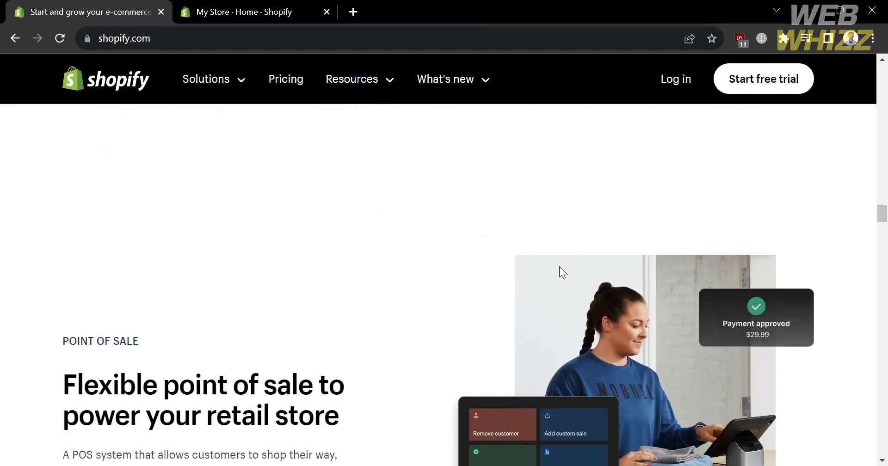
pyautogui.scroll(-20, 564, 273)
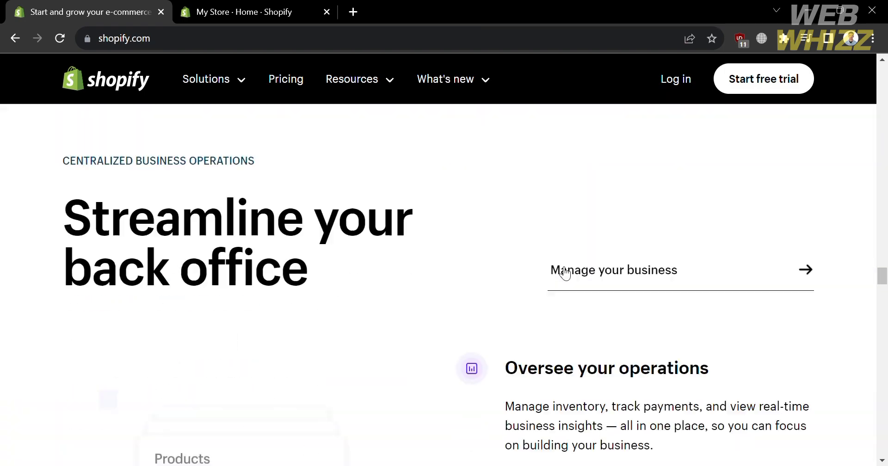
pyautogui.scroll(-20, 559, 267)
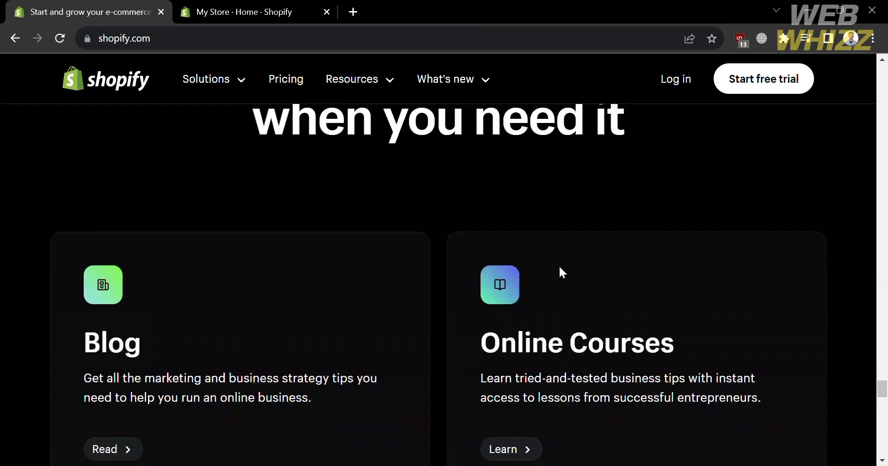
pyautogui.scroll(15, 560, 266)
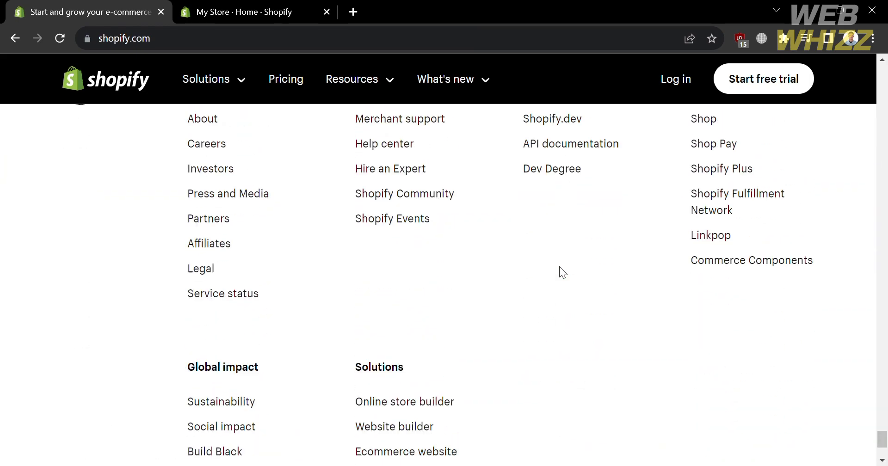
pyautogui.scroll(20, 562, 272)
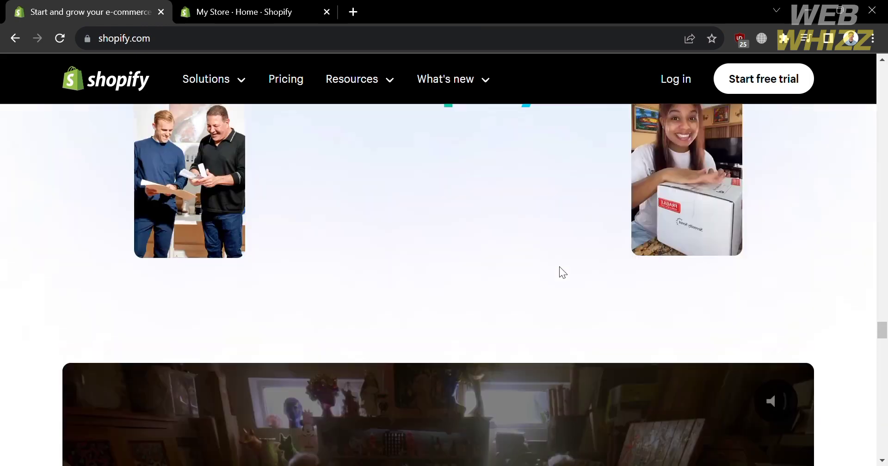
pyautogui.scroll(20, 559, 273)
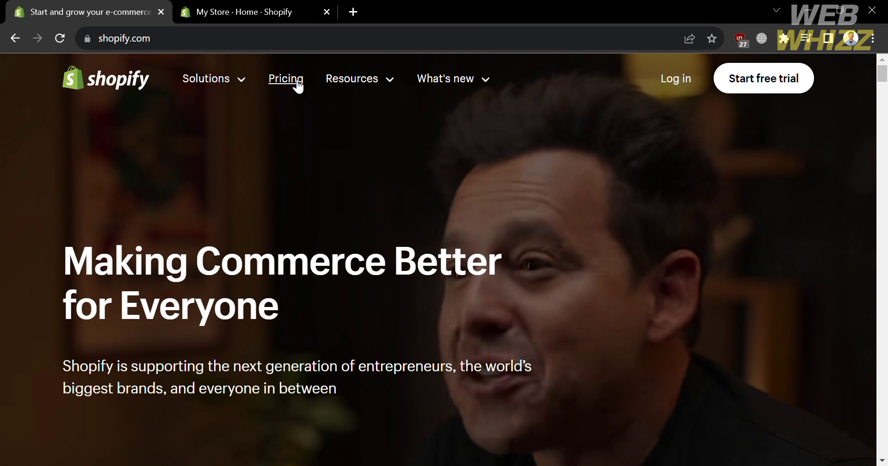
# Compare the Basic ($25/mo), Shopify ($65/mo) and Advanced ($399/mo) plans on the pricing page.
pyautogui.click(295, 81)
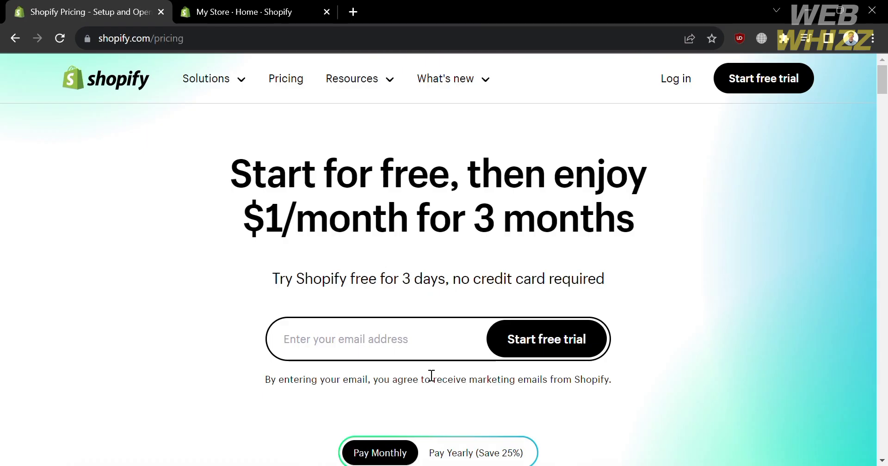
pyautogui.scroll(-7, 431, 375)
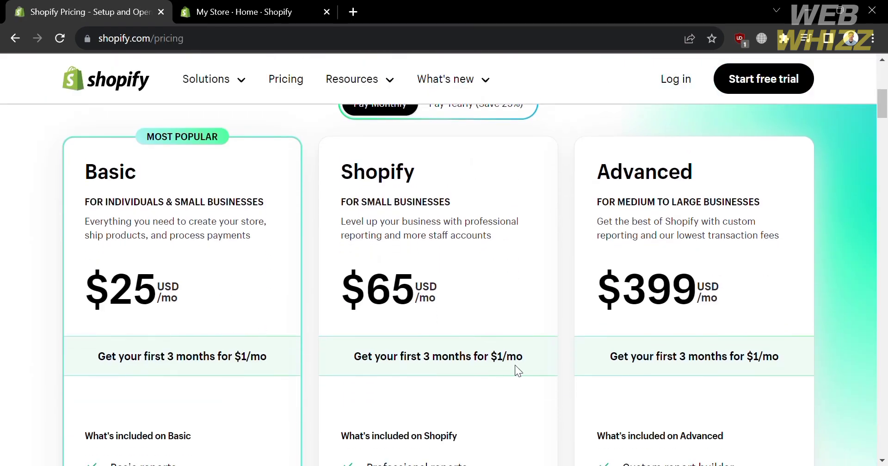
pyautogui.scroll(-10, 515, 365)
pyautogui.scroll(1, 515, 365)
pyautogui.scroll(8, 514, 371)
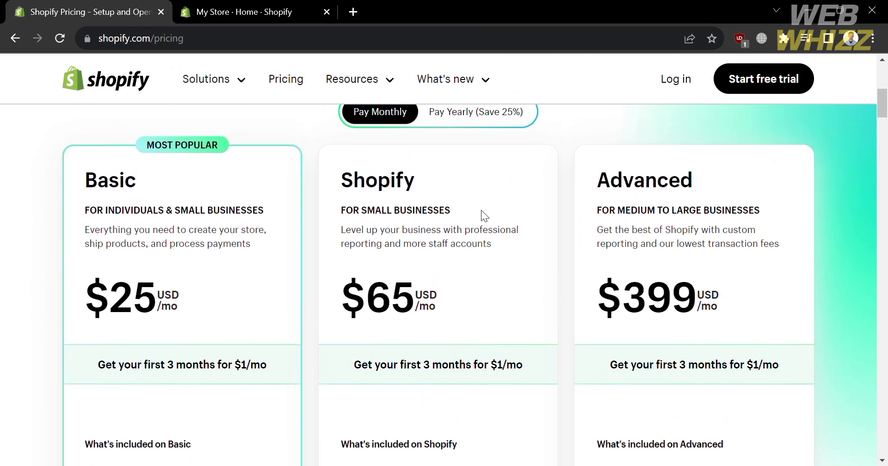
pyautogui.scroll(-7, 726, 244)
pyautogui.scroll(1, 726, 244)
pyautogui.scroll(1, 726, 244)
pyautogui.scroll(-5, 723, 243)
pyautogui.scroll(8, 723, 242)
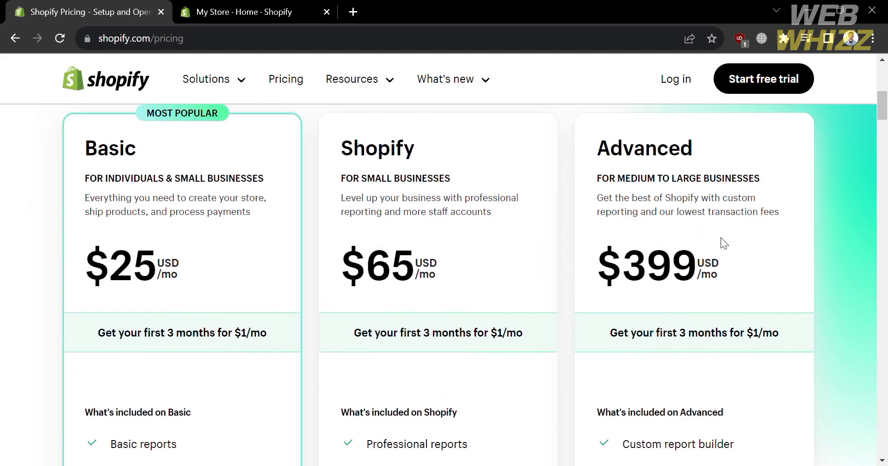
pyautogui.scroll(-5, 789, 256)
pyautogui.scroll(-3, 836, 261)
pyautogui.scroll(15, 836, 261)
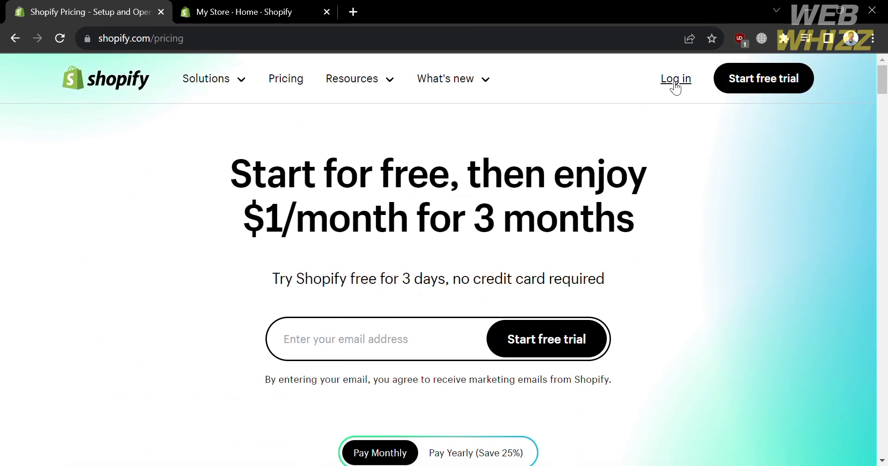
# Start a free trial, skip all three onboarding questions, and switch to the My Store home tab.
pyautogui.click(781, 89)
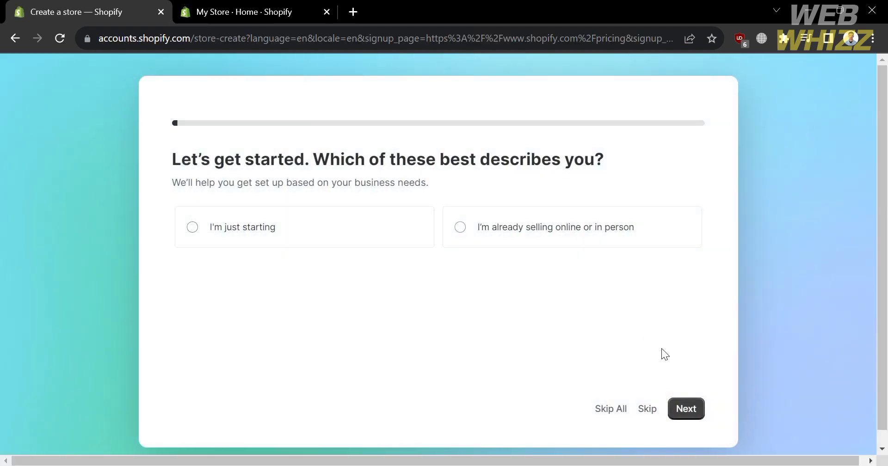
pyautogui.click(657, 410)
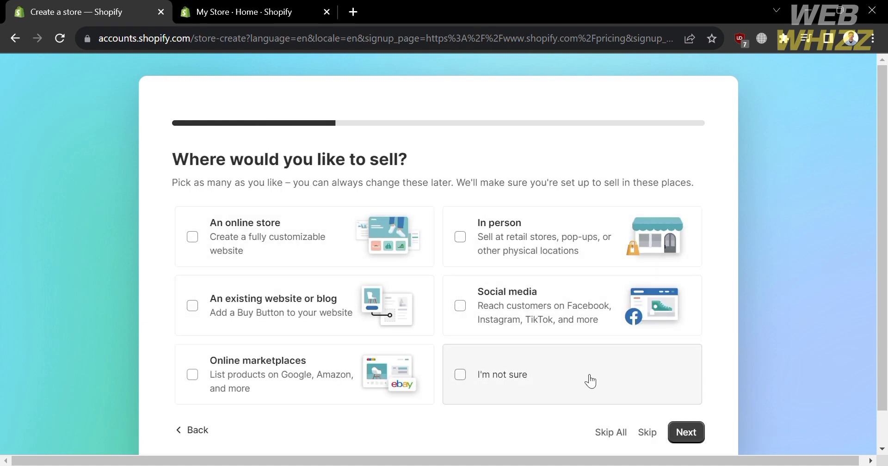
pyautogui.click(647, 433)
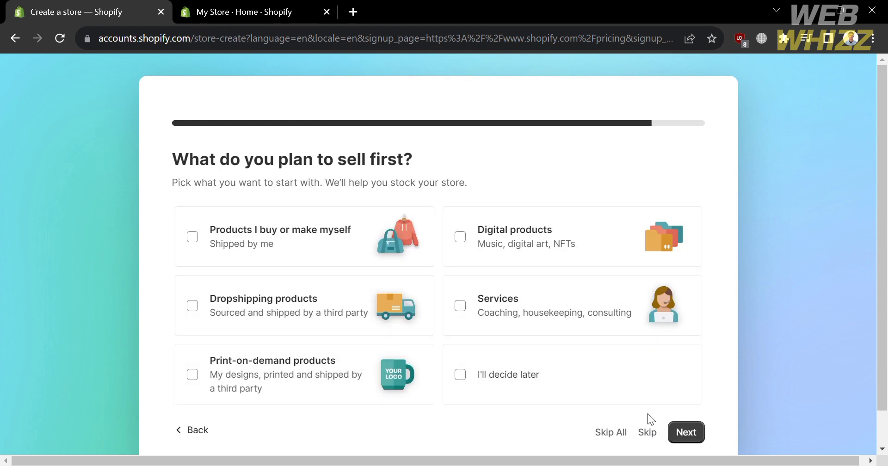
pyautogui.click(647, 433)
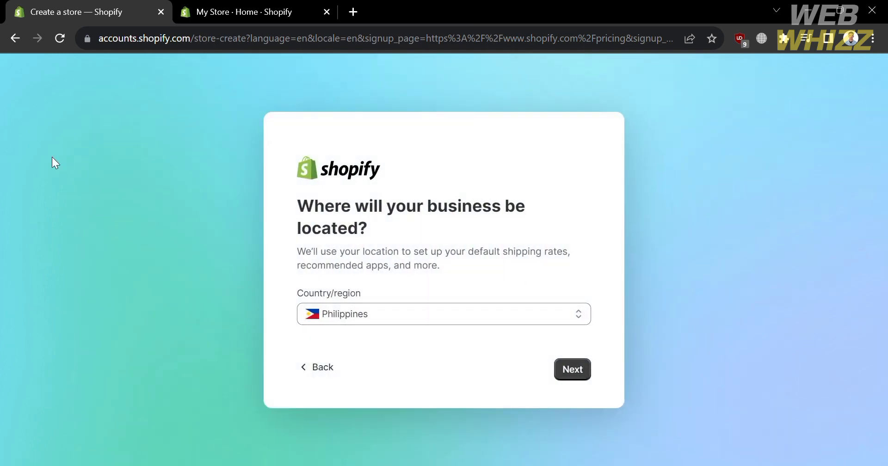
pyautogui.click(212, 6)
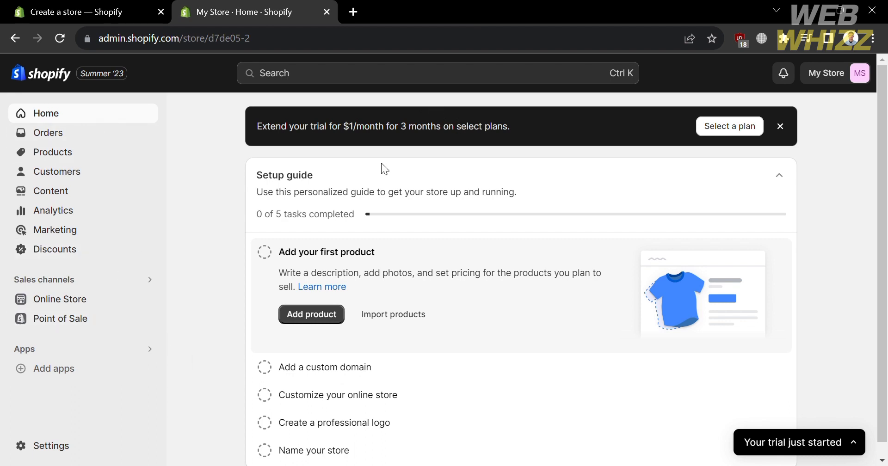
pyautogui.scroll(-1, 593, 334)
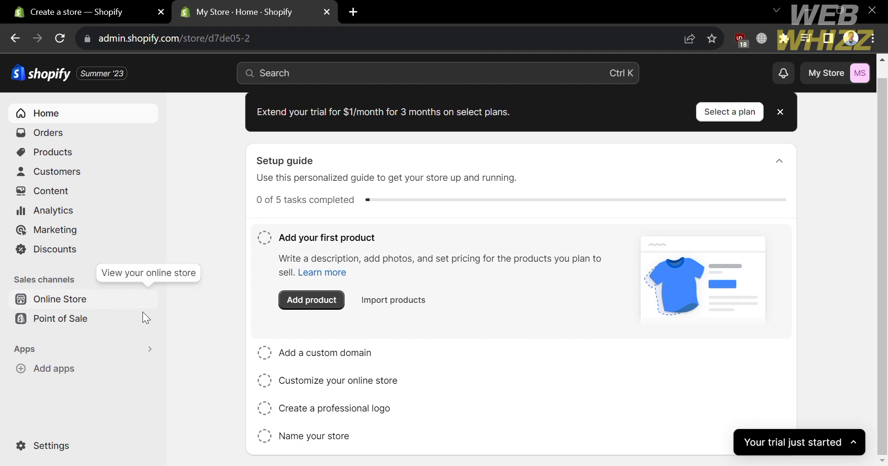
# From the Picked for you recommended apps dialog, launch the Shopify App Store in a new tab.
pyautogui.click(106, 376)
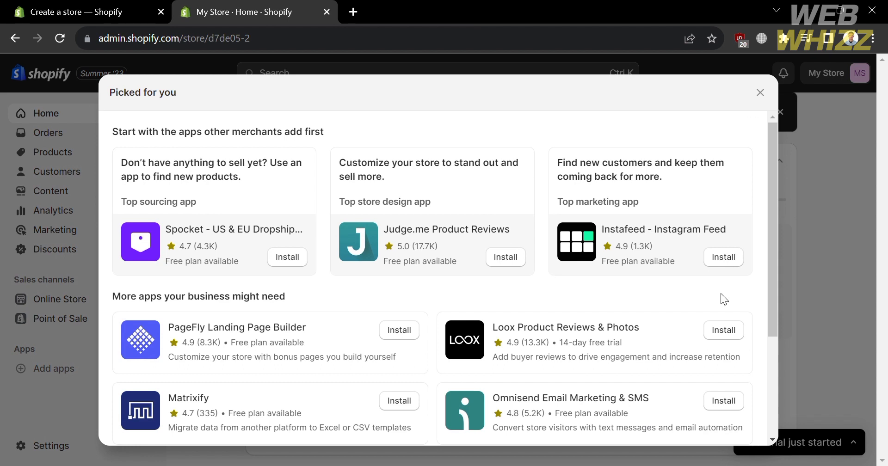
pyautogui.moveTo(770, 302); pyautogui.dragTo(744, 431)
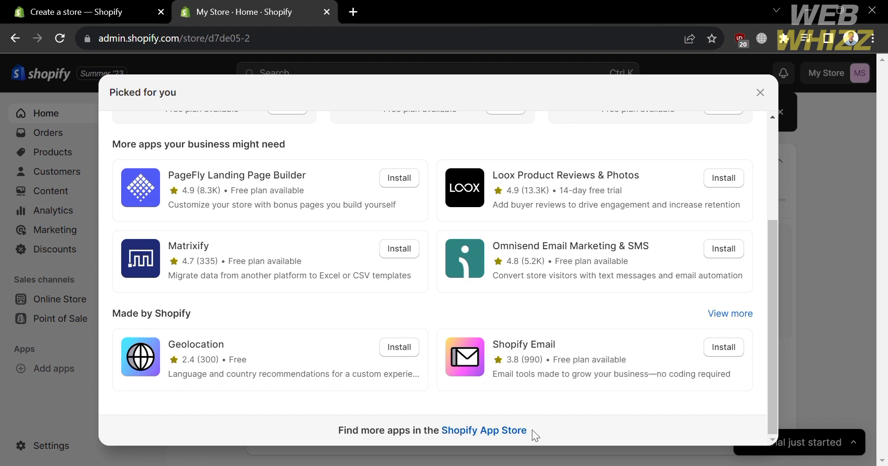
pyautogui.click(489, 432)
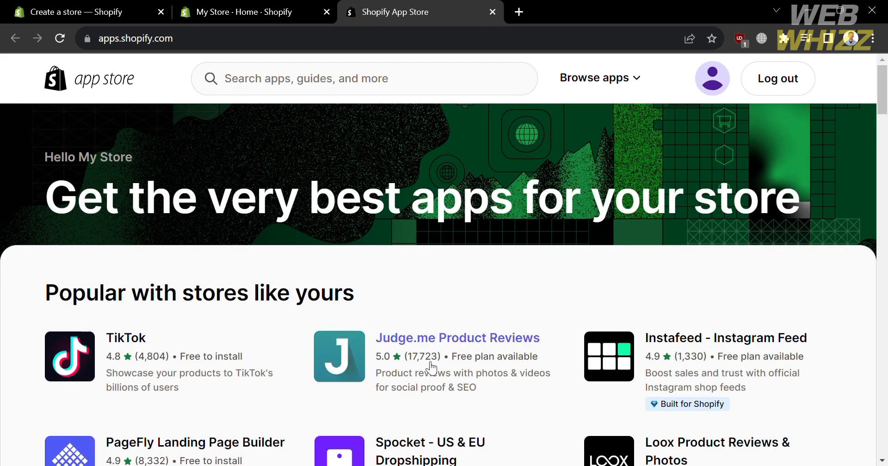
# Scroll through the App Store home's popular and sales-channel app sections, then back up.
pyautogui.scroll(-5, 430, 365)
pyautogui.scroll(-5, 425, 363)
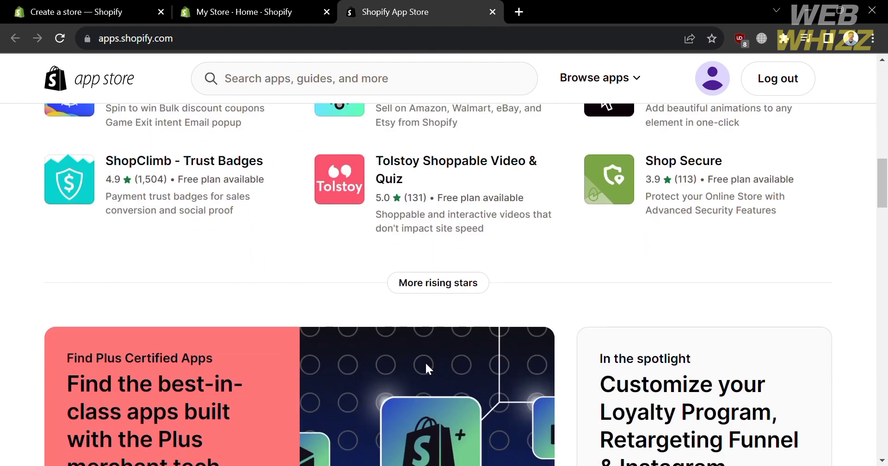
pyautogui.scroll(-5, 425, 362)
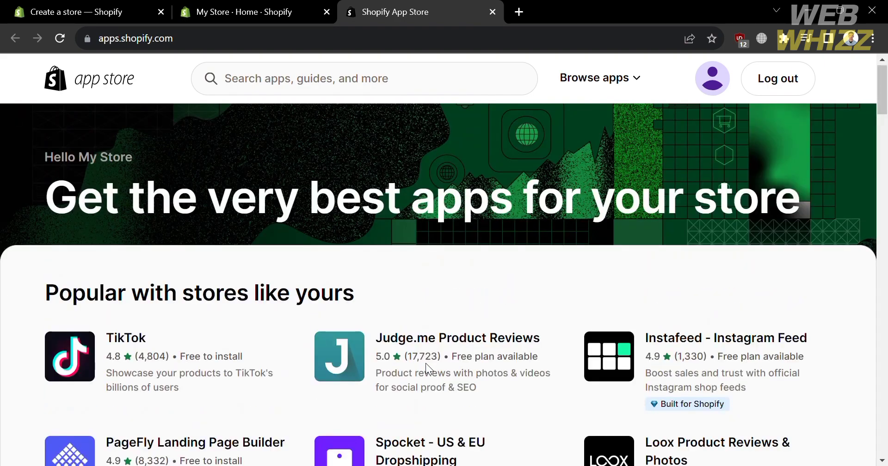
pyautogui.scroll(-20, 425, 362)
pyautogui.scroll(-3, 431, 369)
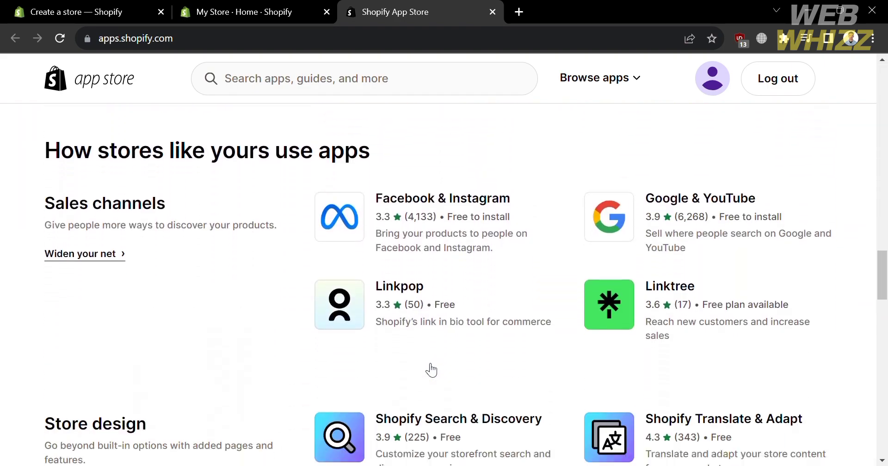
pyautogui.scroll(20, 429, 369)
pyautogui.scroll(10, 431, 370)
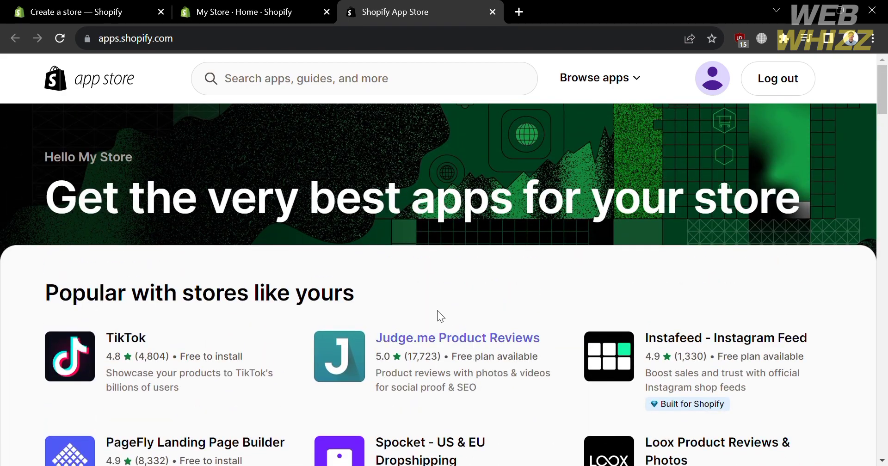
# Search the App Store for 'ebay' and open the CedCommerce eBay Integration listing.
pyautogui.click(317, 83)
pyautogui.write('ebay')
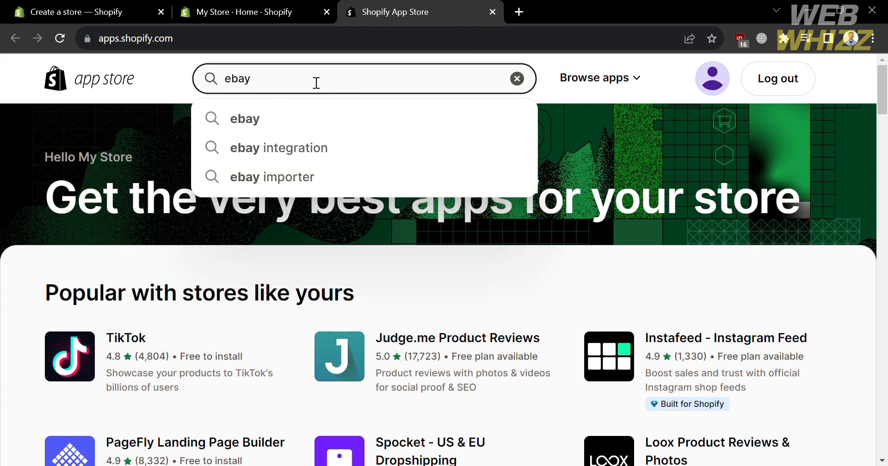
pyautogui.press('Return')
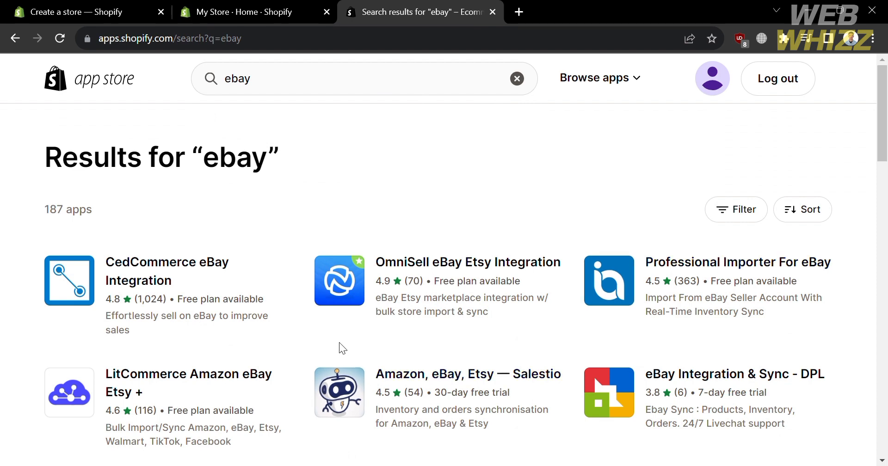
pyautogui.scroll(-1, 336, 337)
pyautogui.scroll(1, 341, 344)
pyautogui.middleClick(519, 11)
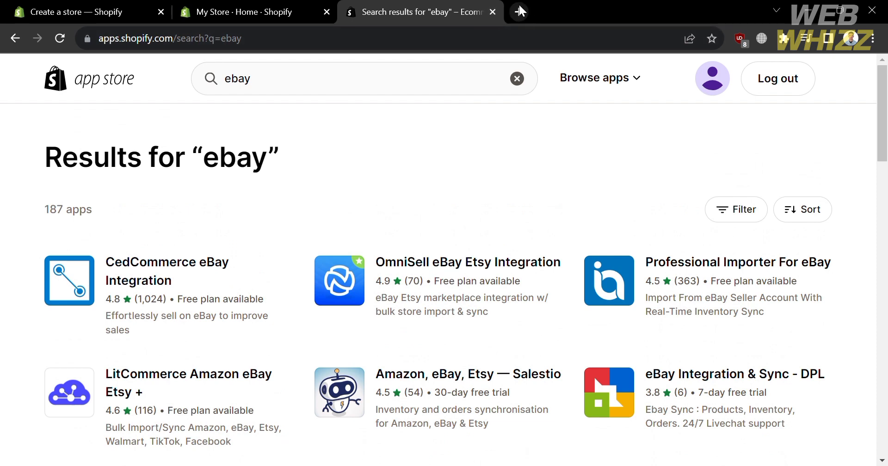
pyautogui.click(148, 280)
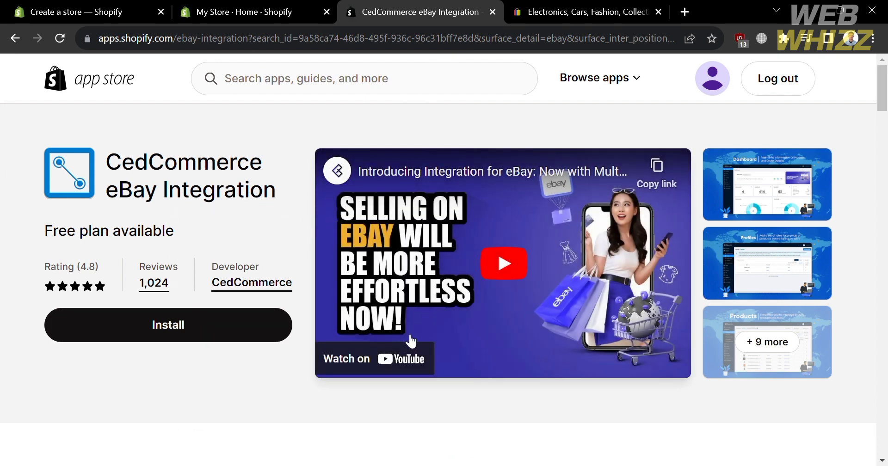
# Read the CedCommerce app description and its first eBay feature bullets, highlighting key passages.
pyautogui.scroll(-7, 436, 415)
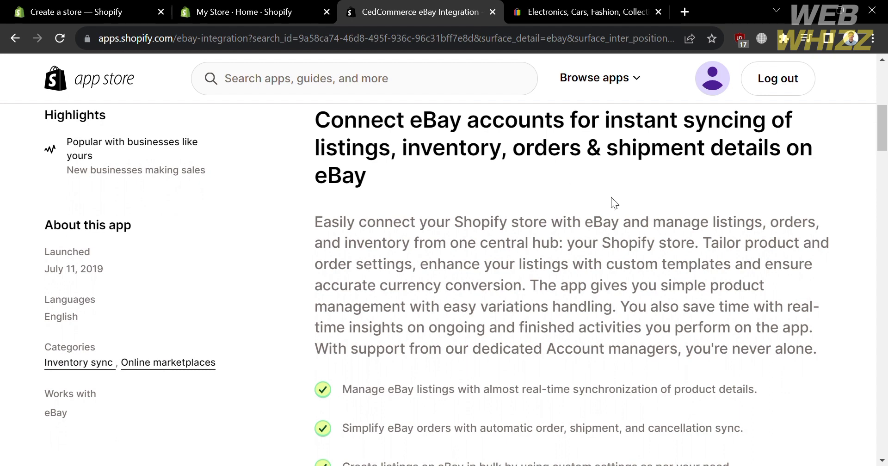
pyautogui.moveTo(309, 218); pyautogui.dragTo(702, 233)
pyautogui.click(715, 234)
pyautogui.scroll(-5, 626, 379)
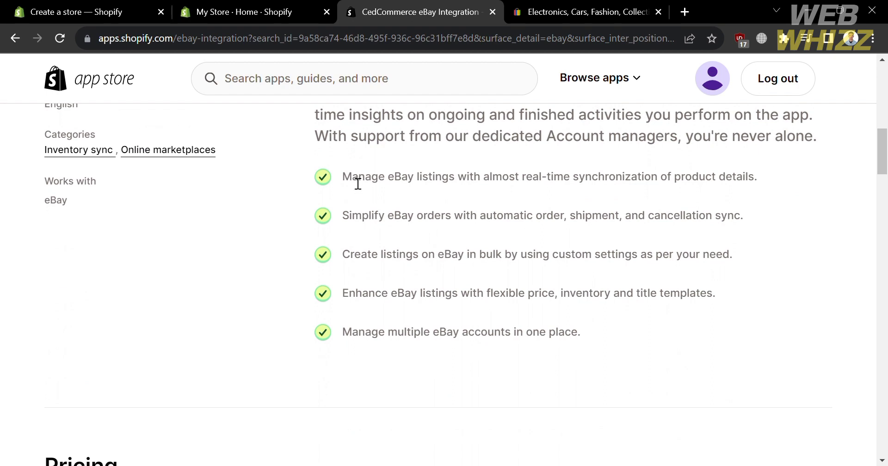
pyautogui.moveTo(343, 182); pyautogui.dragTo(759, 212)
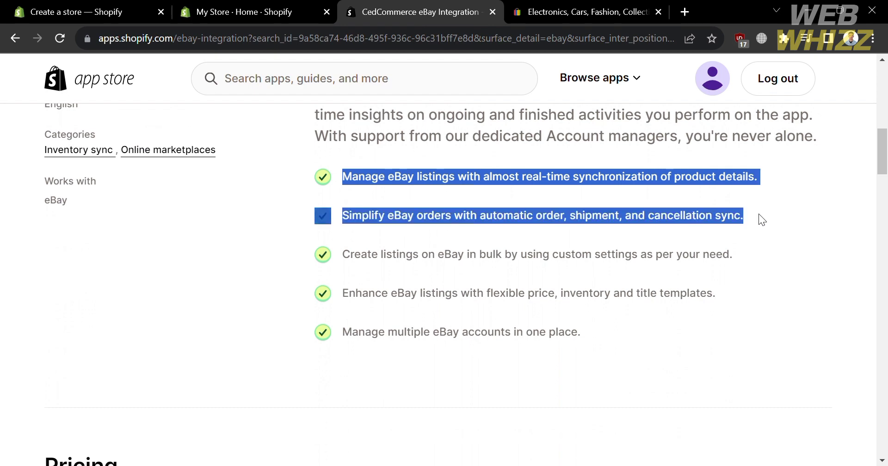
pyautogui.click(759, 215)
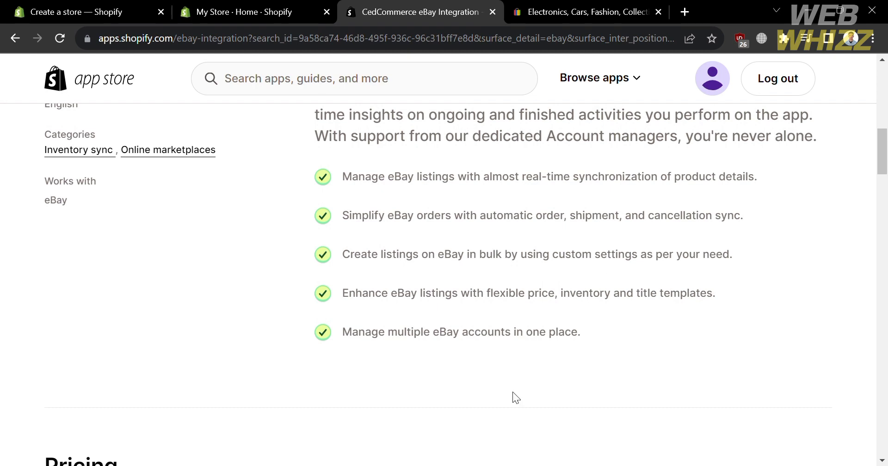
pyautogui.scroll(-2, 513, 393)
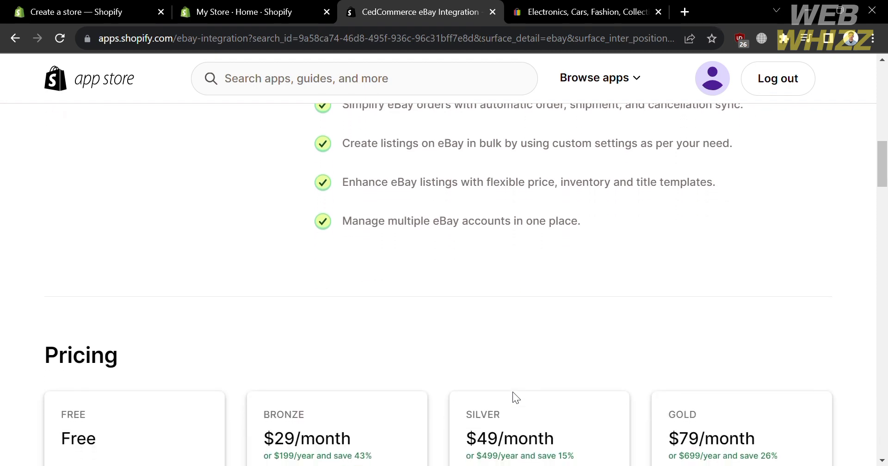
# Check the app's pricing plans and 4.8-star reviews (1,024), then return to the ebay results.
pyautogui.scroll(-1, 512, 392)
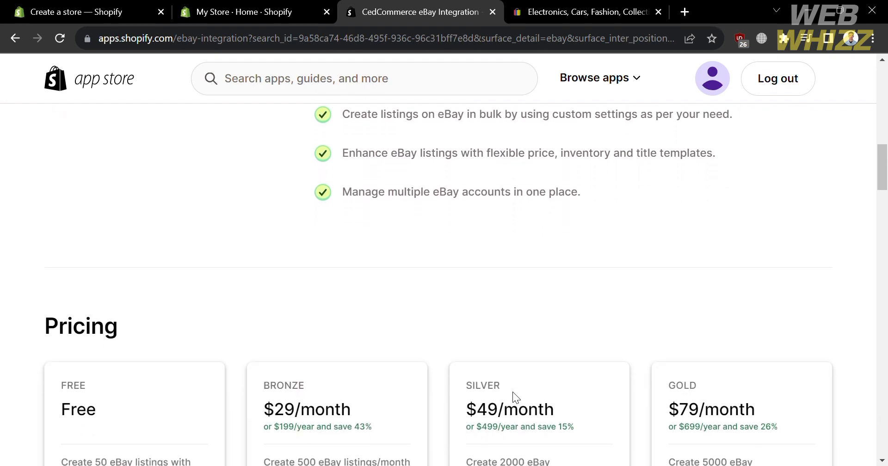
pyautogui.scroll(2, 513, 392)
pyautogui.scroll(3, 512, 392)
pyautogui.scroll(-4, 512, 393)
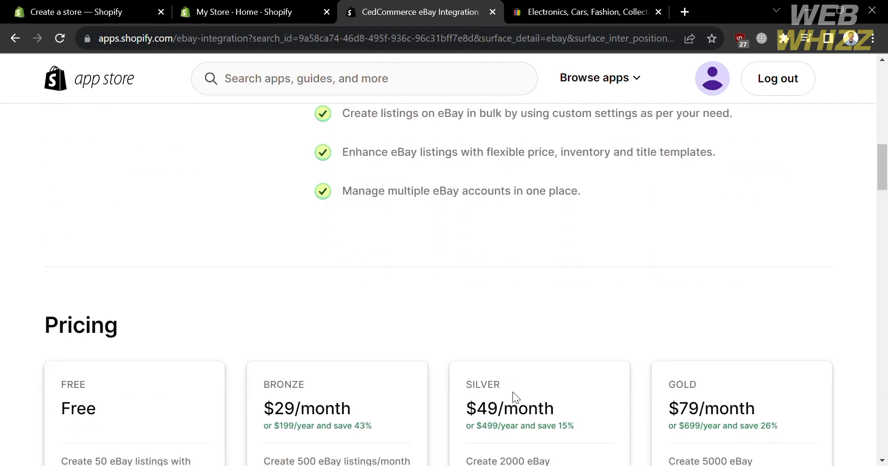
pyautogui.scroll(-6, 594, 257)
pyautogui.scroll(3, 594, 257)
pyautogui.scroll(1, 593, 256)
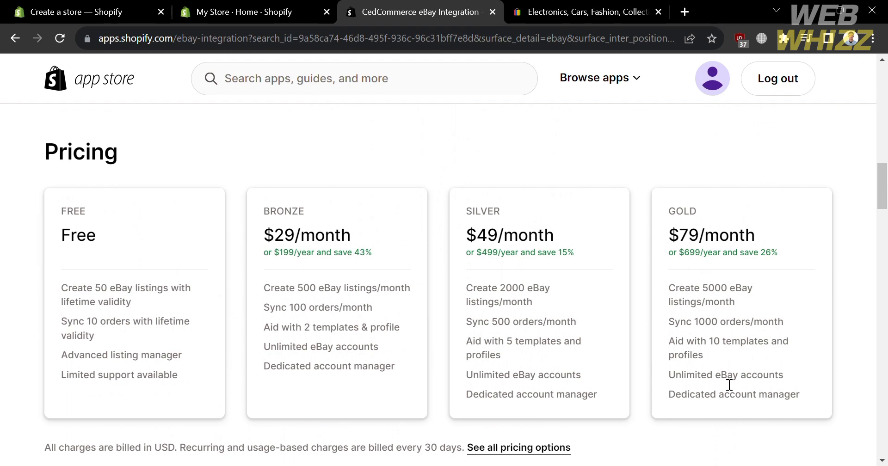
pyautogui.scroll(-6, 728, 385)
pyautogui.scroll(-5, 730, 384)
pyautogui.scroll(3, 729, 384)
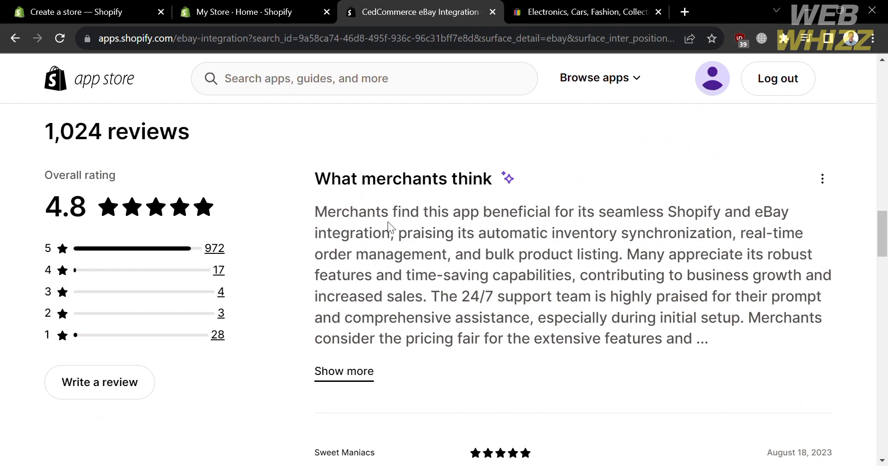
pyautogui.scroll(-10, 489, 287)
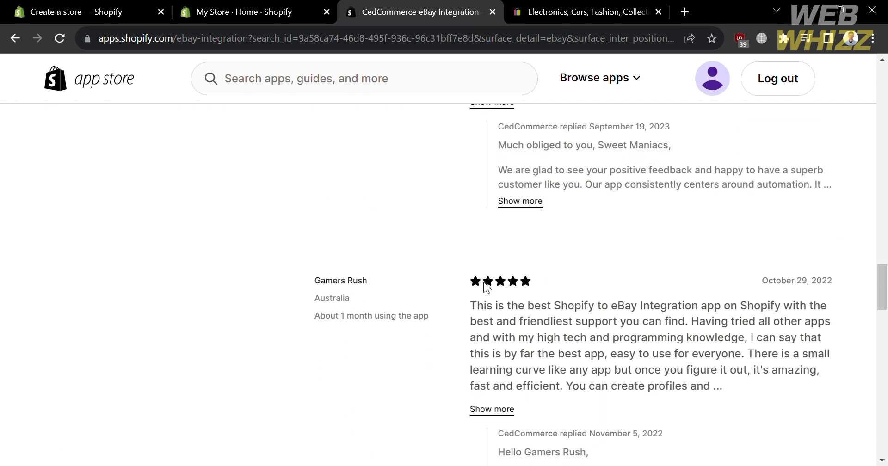
pyautogui.scroll(-15, 485, 286)
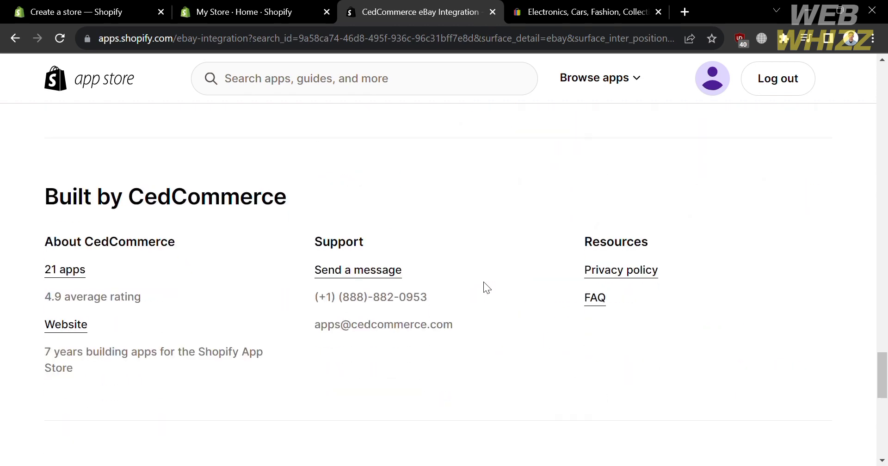
pyautogui.scroll(20, 484, 286)
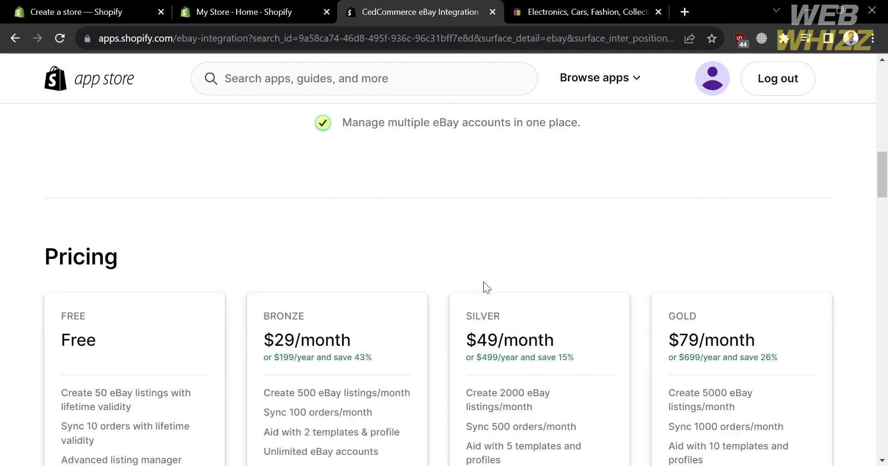
pyautogui.scroll(15, 486, 284)
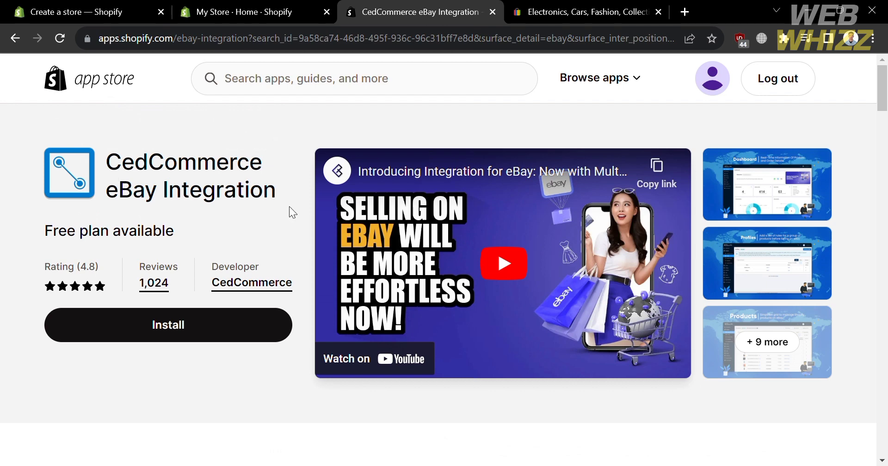
pyautogui.click(17, 39)
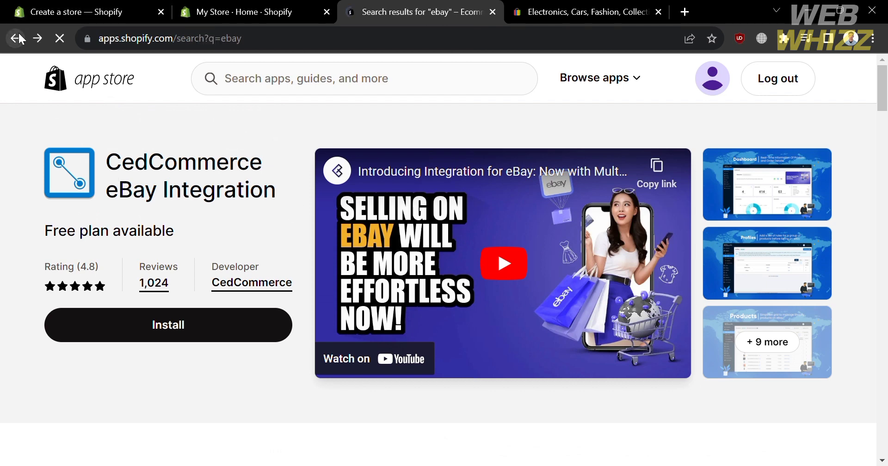